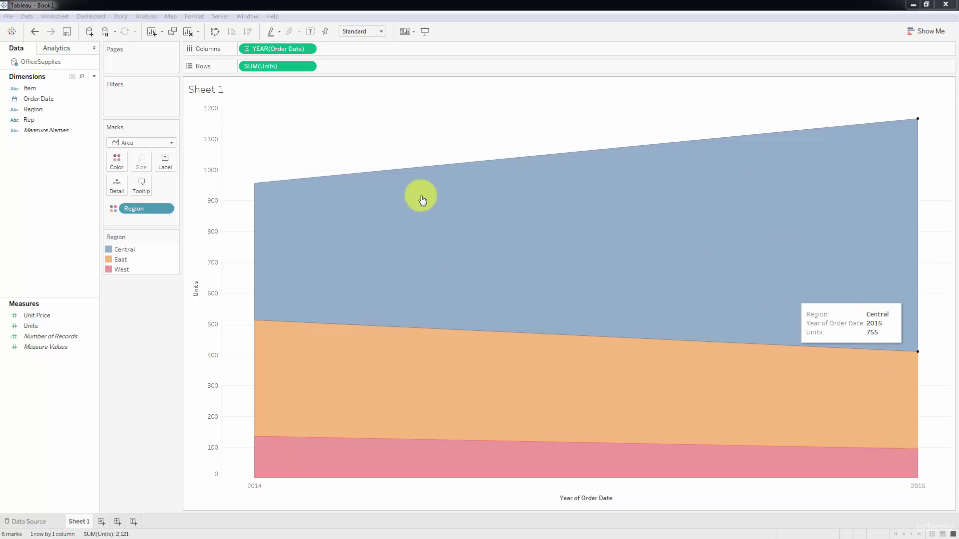
pyautogui.moveTo(568, 258)
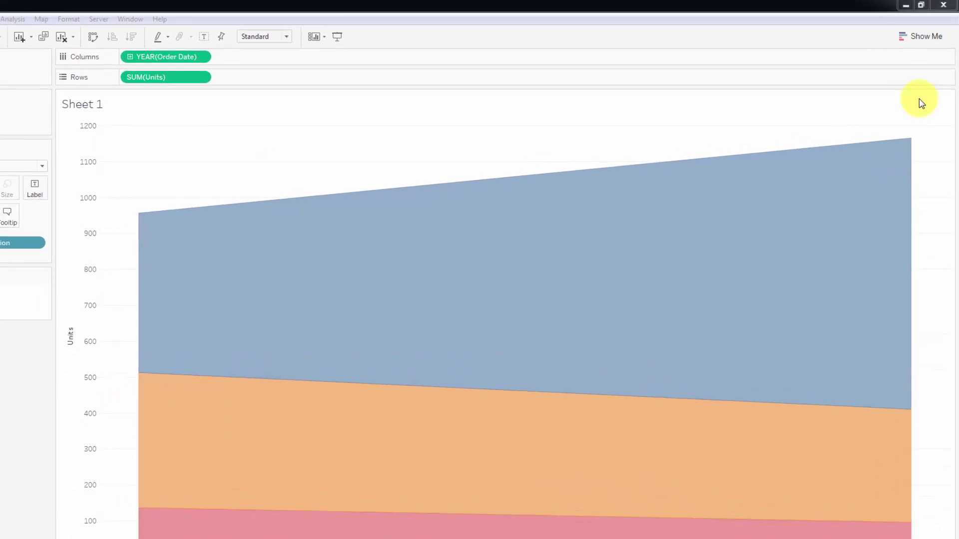
pyautogui.click(907, 42)
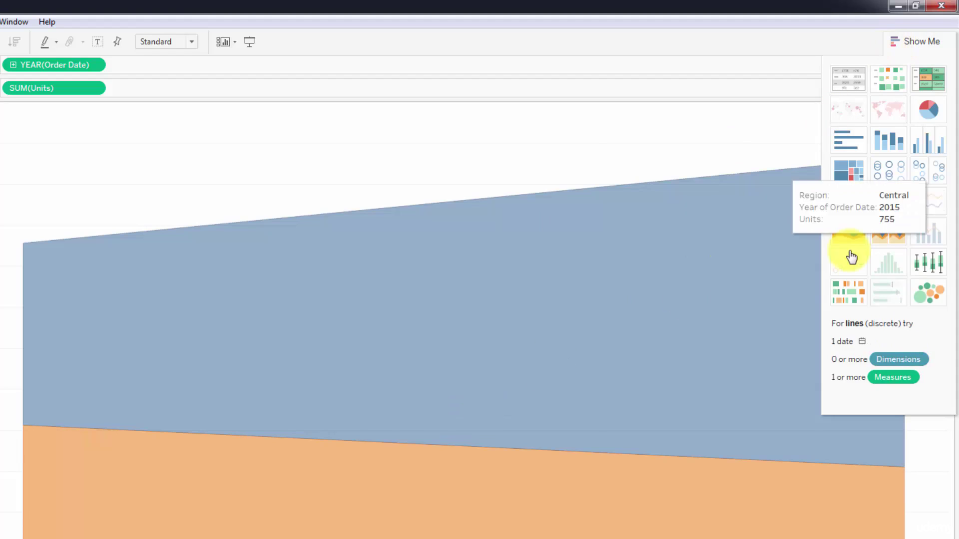
pyautogui.click(896, 43)
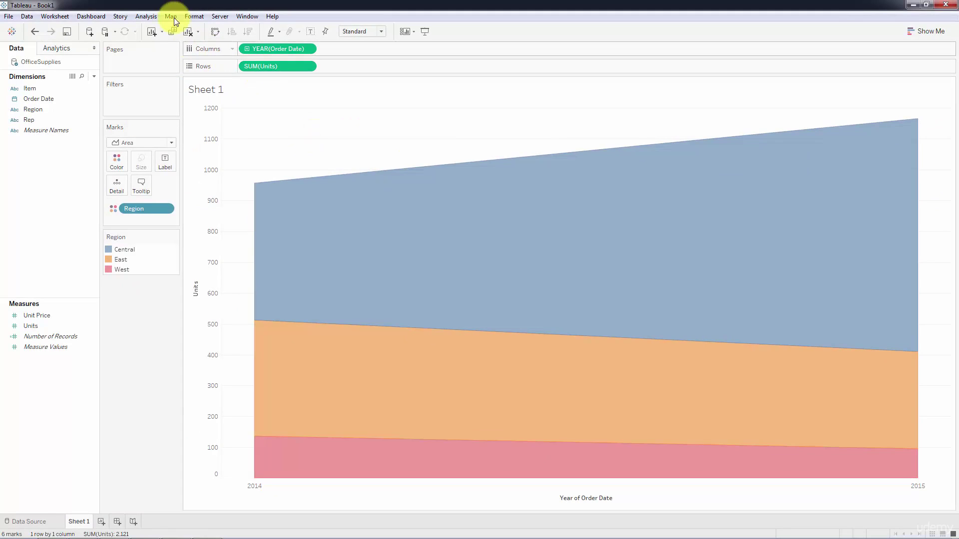
# - Clear the sheet and build a bar chart with Rep in the columns and the sum of Units in the rows
pyautogui.click(199, 33)
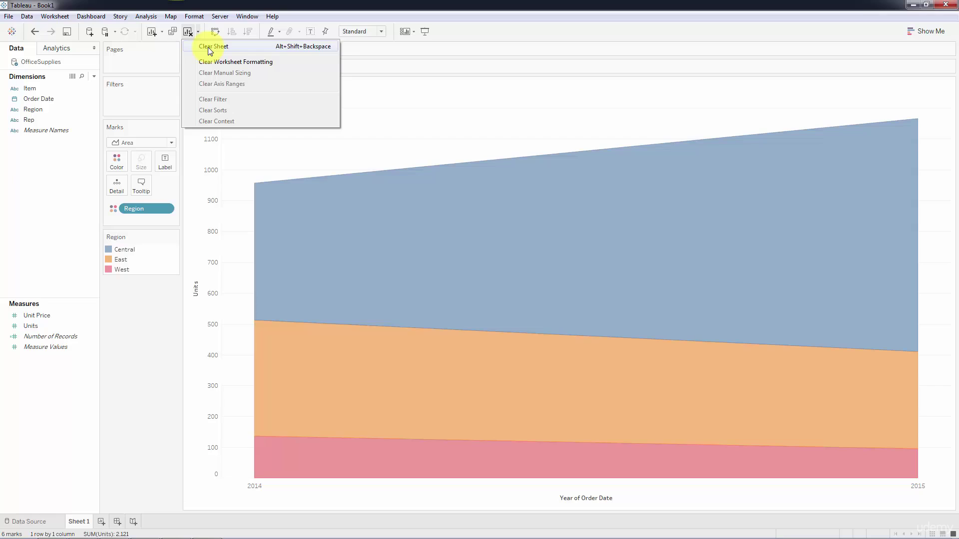
pyautogui.click(207, 48)
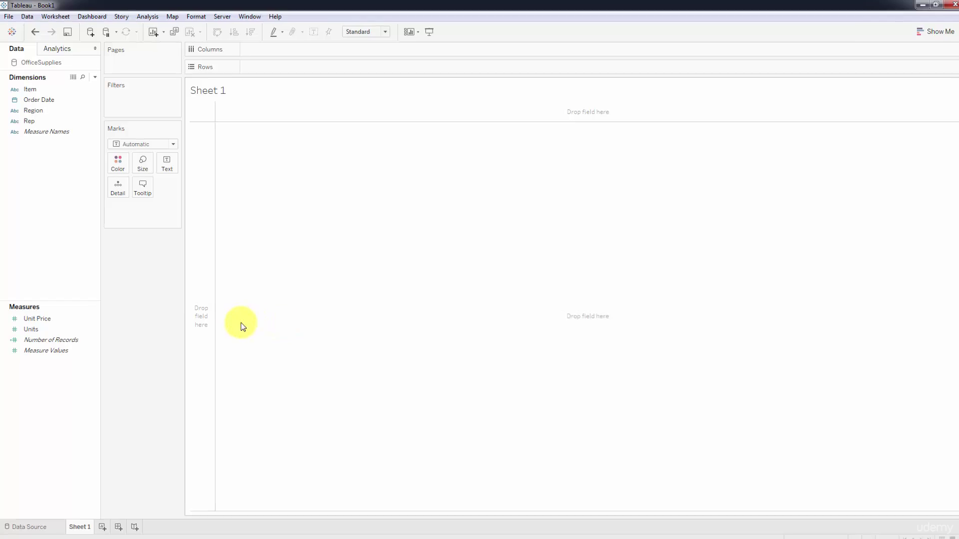
pyautogui.click(45, 159)
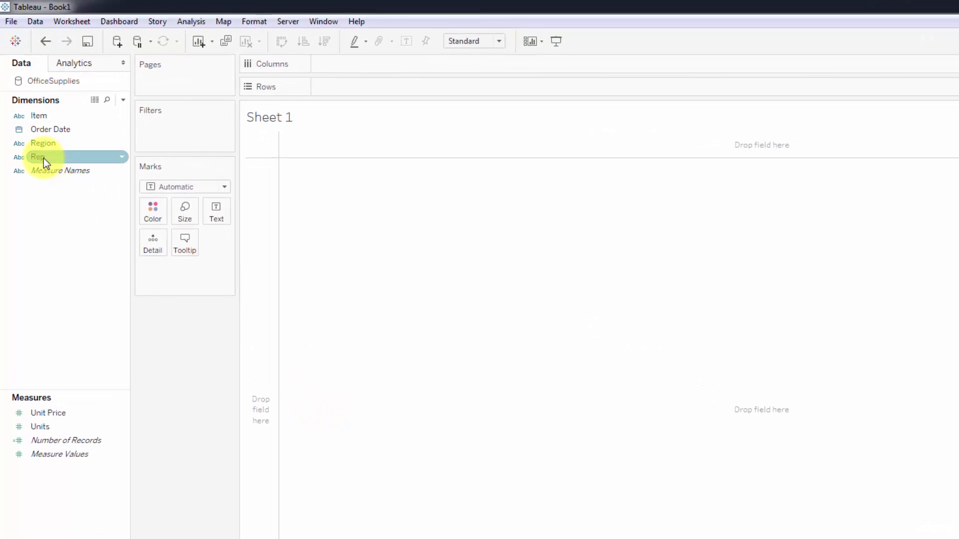
pyautogui.moveTo(44, 158); pyautogui.dragTo(331, 67)
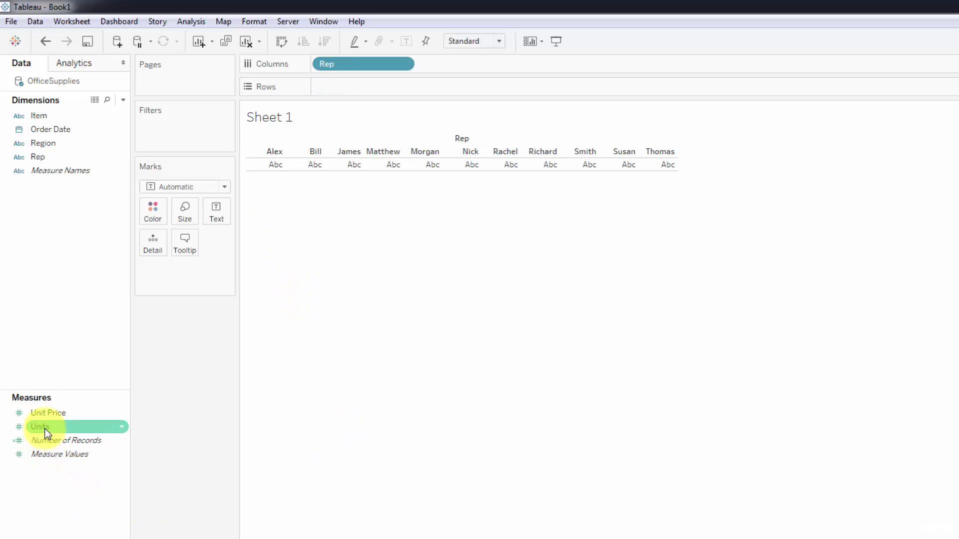
pyautogui.moveTo(44, 428)
pyautogui.mouseDown()
pyautogui.moveTo(454, 53)
pyautogui.moveTo(349, 83)
pyautogui.mouseUp()
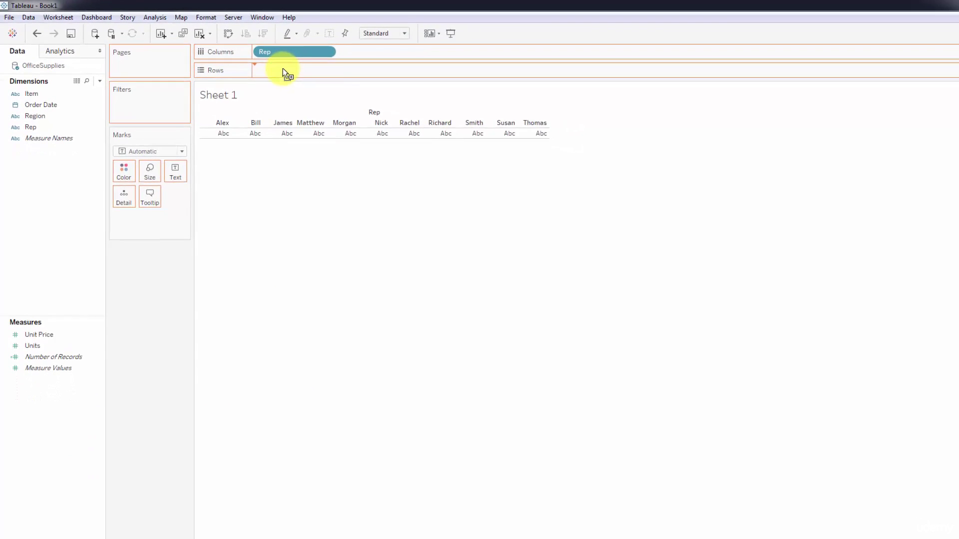
pyautogui.moveTo(282, 68); pyautogui.dragTo(283, 69)
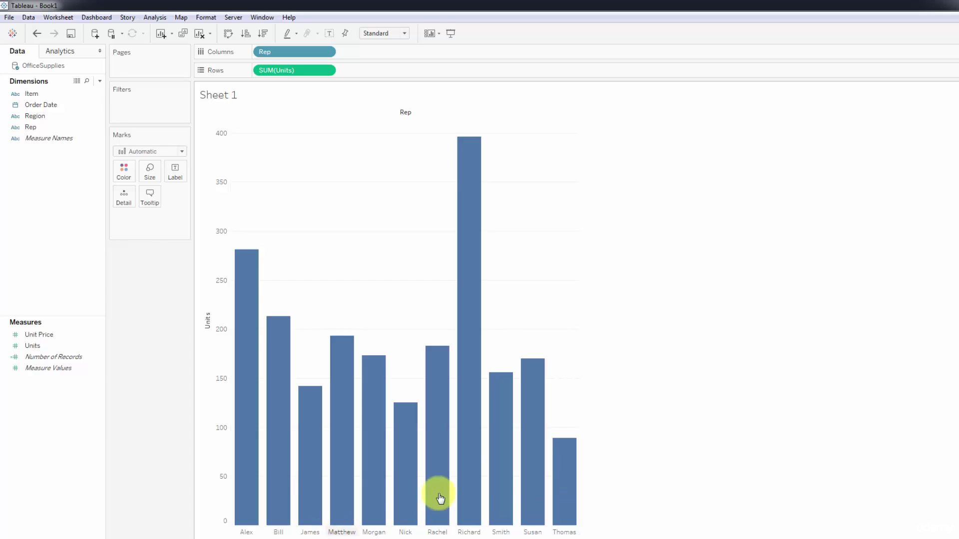
# - Group the reps by region by placing Region ahead of Rep in the columns
pyautogui.moveTo(465, 439)
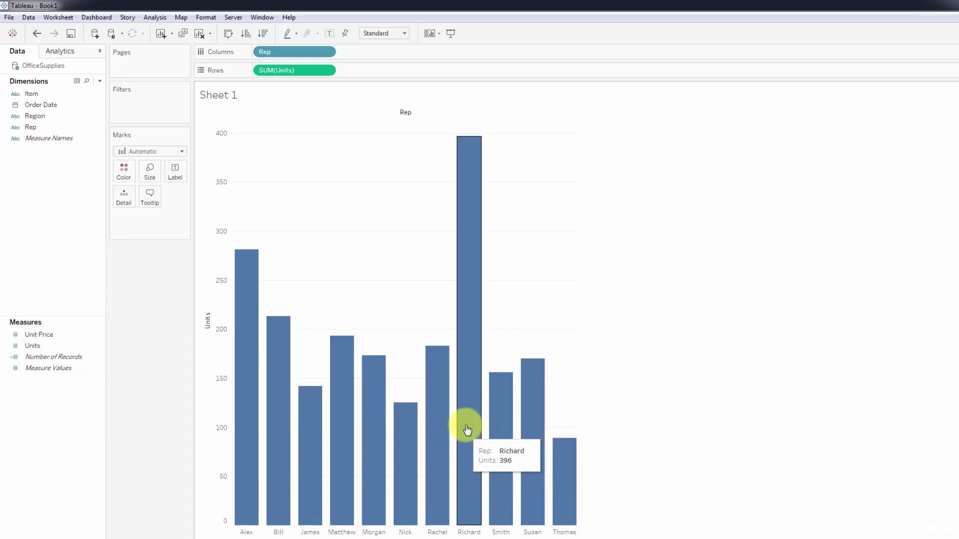
pyautogui.moveTo(256, 312)
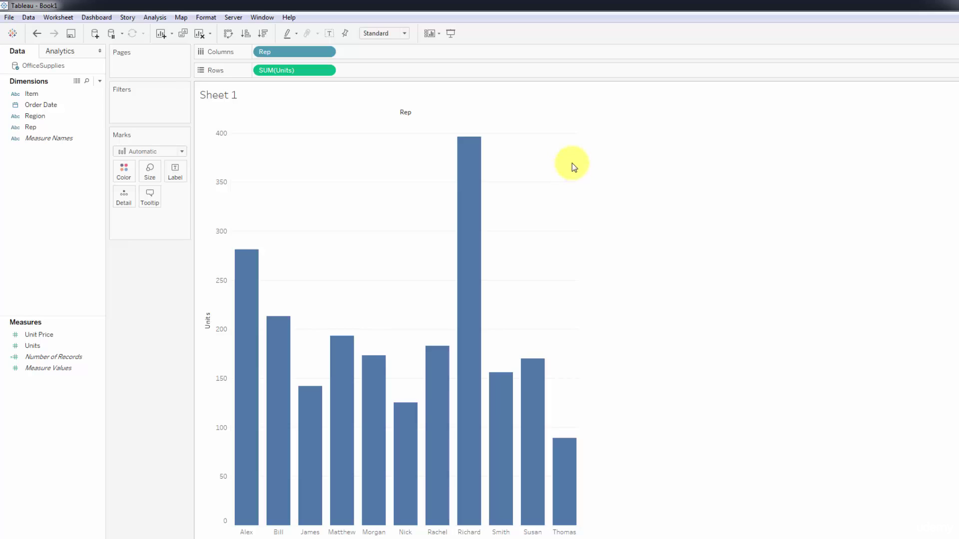
pyautogui.click(40, 119)
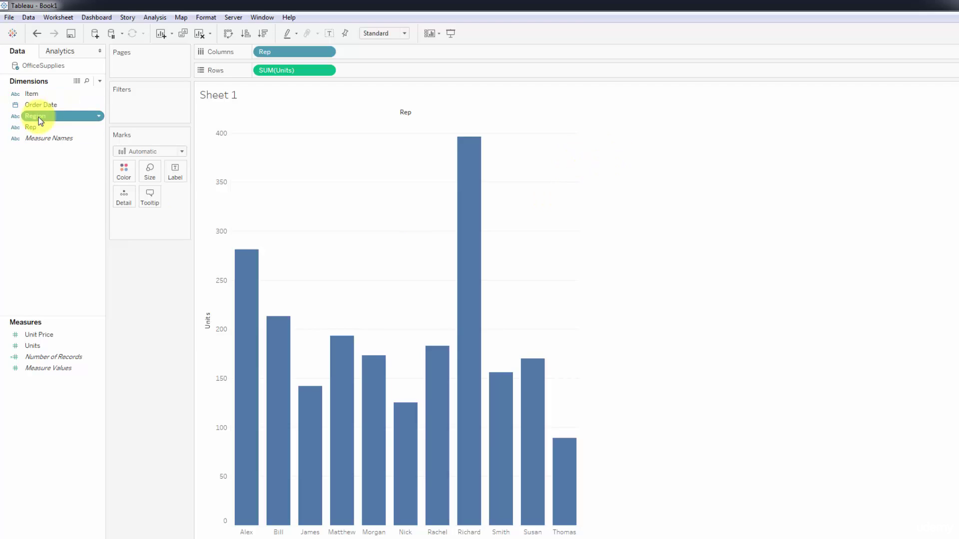
pyautogui.moveTo(40, 121); pyautogui.dragTo(256, 53)
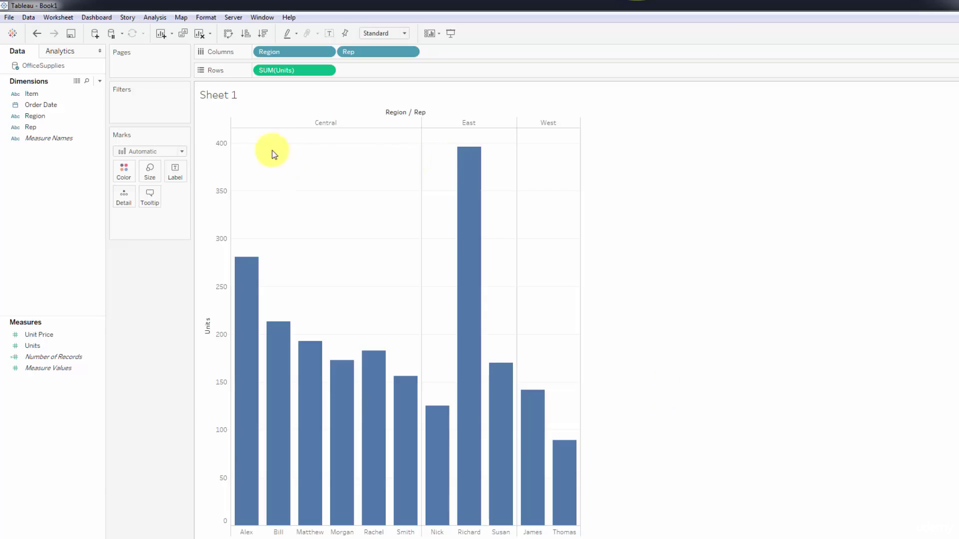
# - Sort the reps within each region by Units in descending order
pyautogui.moveTo(486, 188)
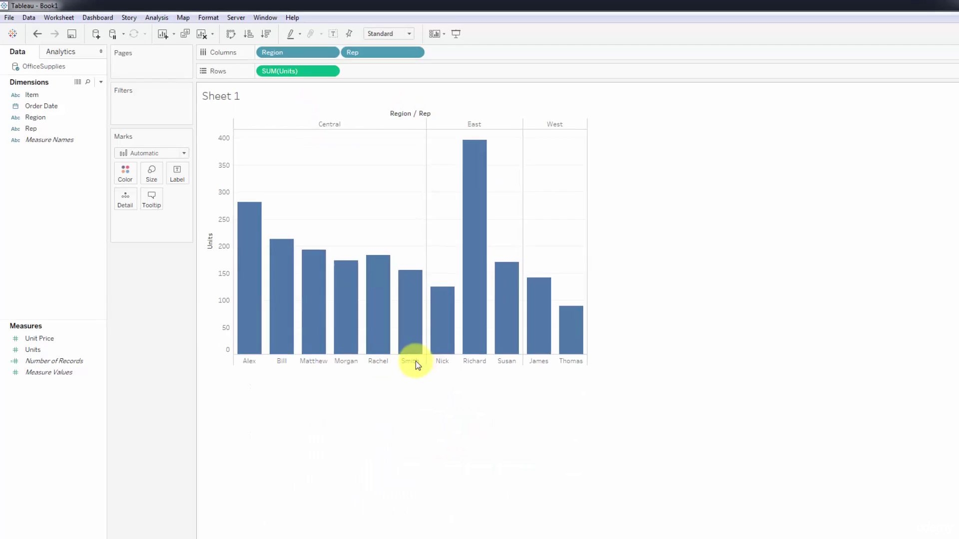
pyautogui.moveTo(392, 348)
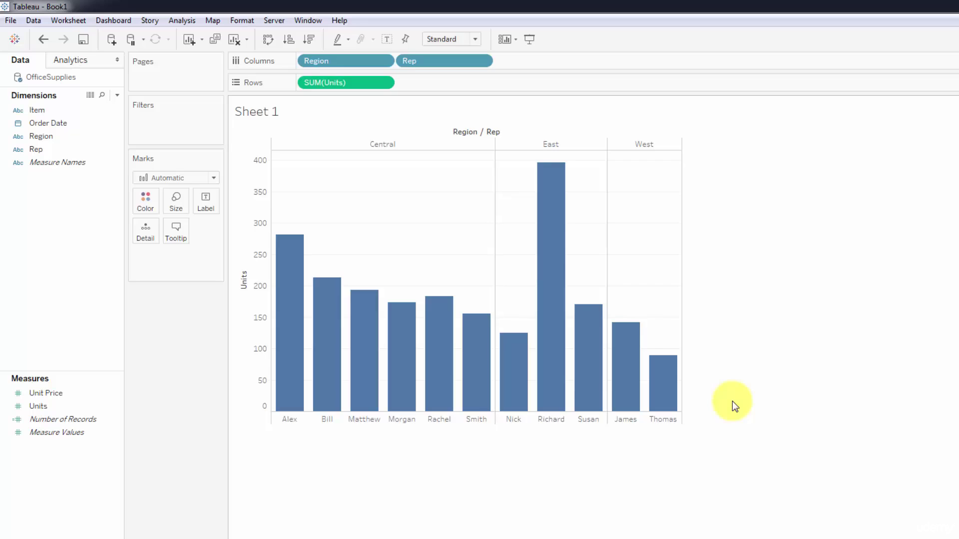
pyautogui.moveTo(542, 223)
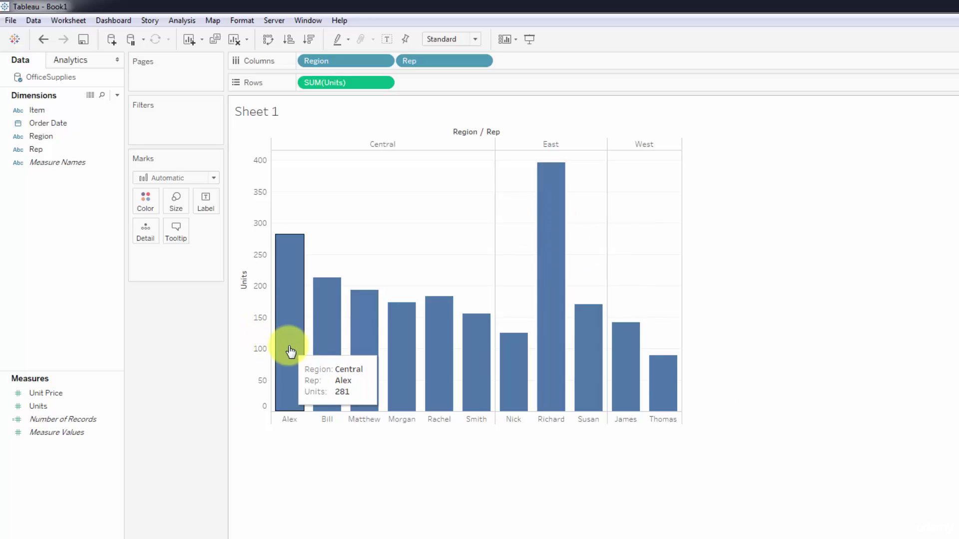
pyautogui.moveTo(621, 368)
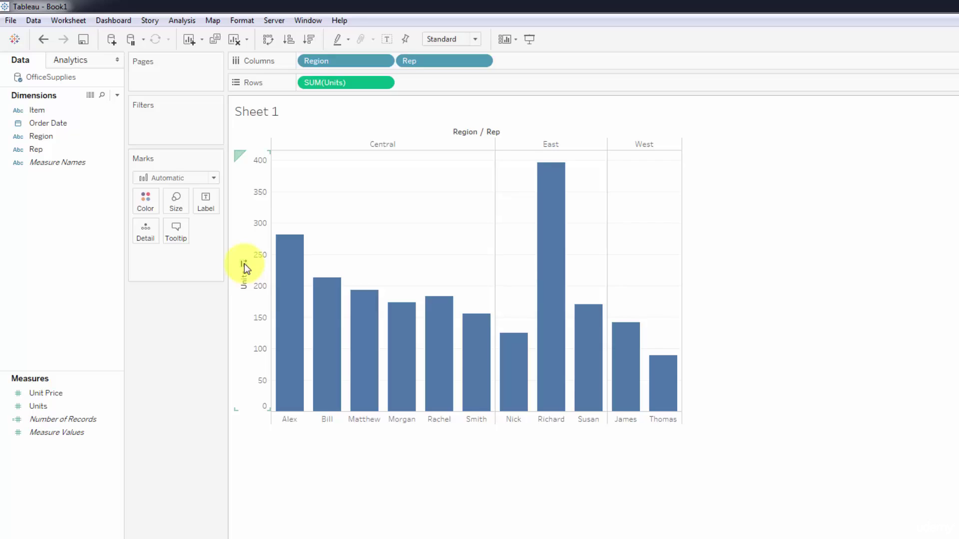
pyautogui.click(244, 264)
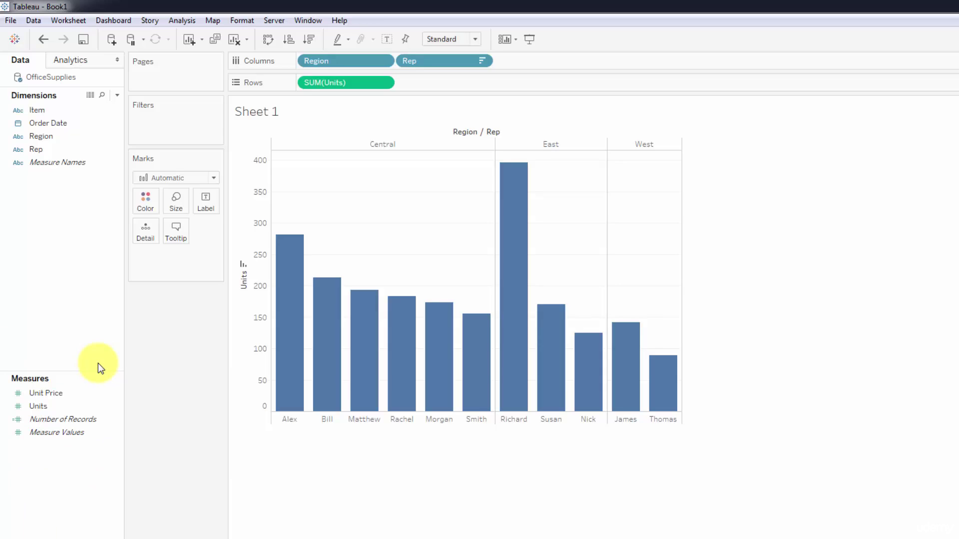
# - View the underlying data of the OfficeSupplies source, examine the fields of the 7/12/2014 Binder order, and close the data view
pyautogui.click(76, 395)
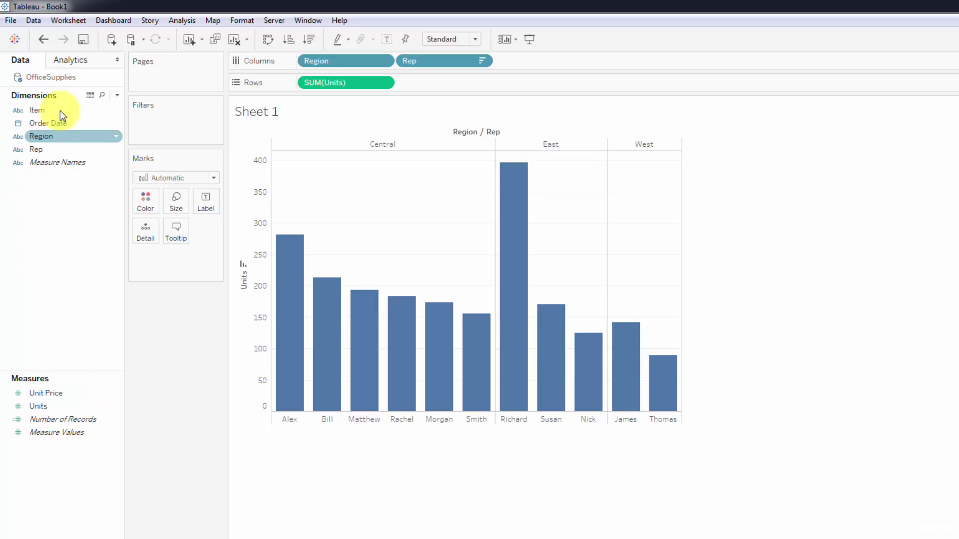
pyautogui.rightClick(63, 79)
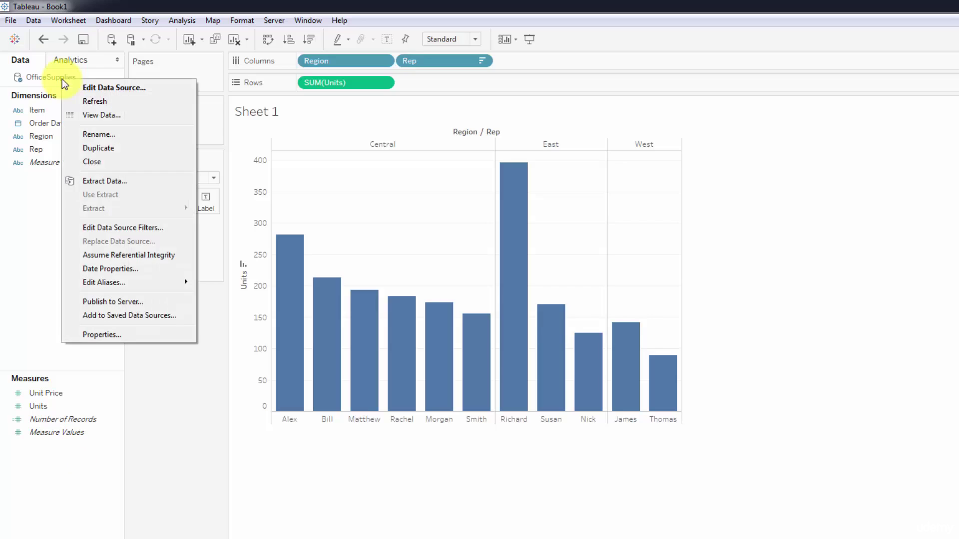
pyautogui.click(93, 114)
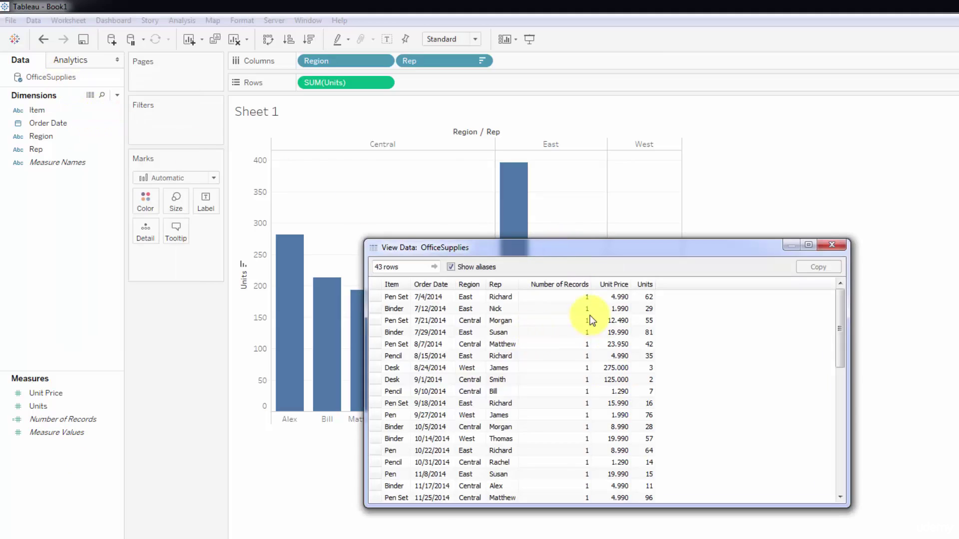
pyautogui.click(503, 309)
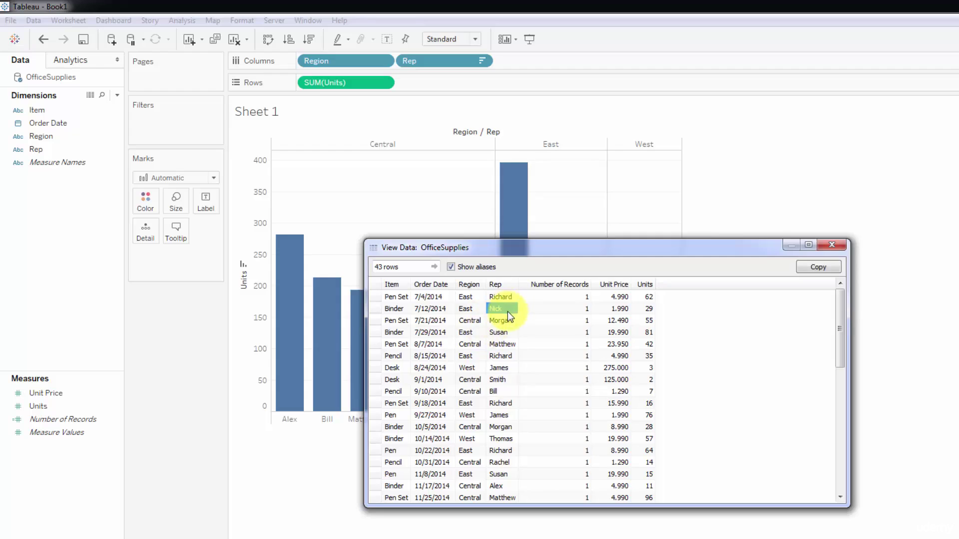
pyautogui.click(394, 308)
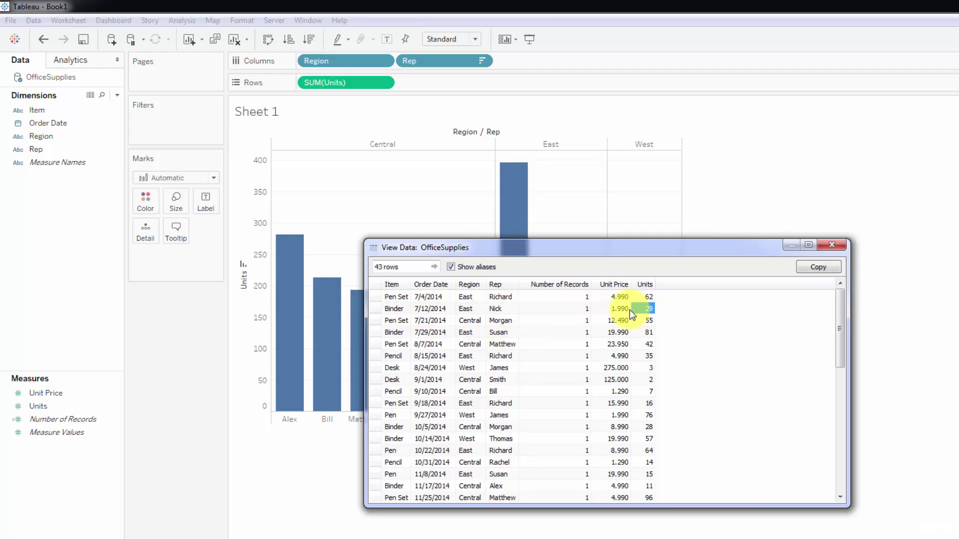
pyautogui.moveTo(644, 309); pyautogui.dragTo(618, 308)
pyautogui.click(568, 309)
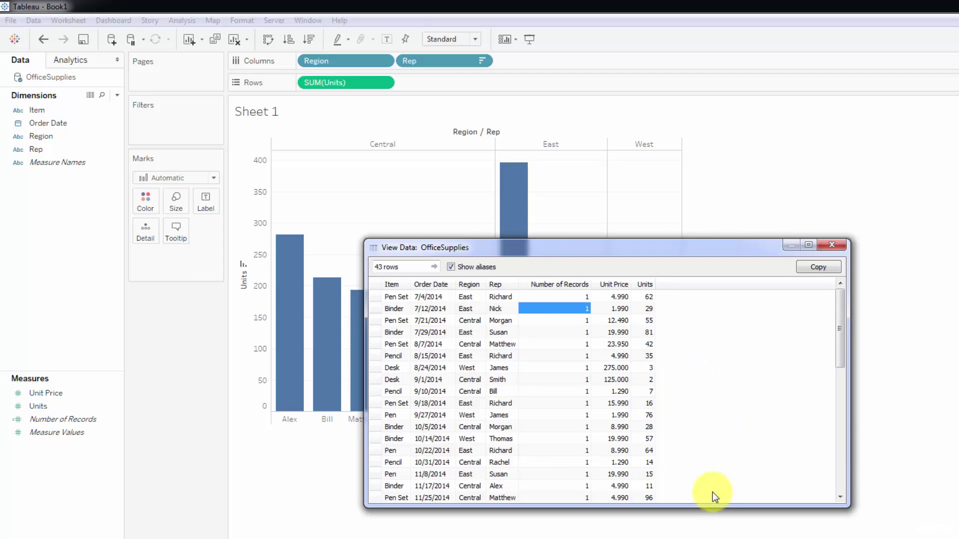
pyautogui.click(834, 244)
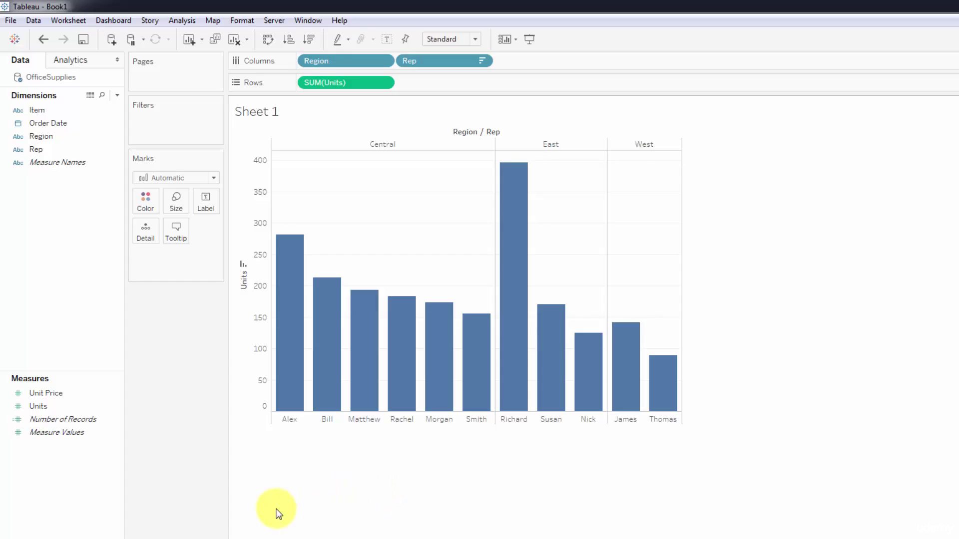
# - Start a new calculated field and name it TotalSales
pyautogui.rightClick(75, 482)
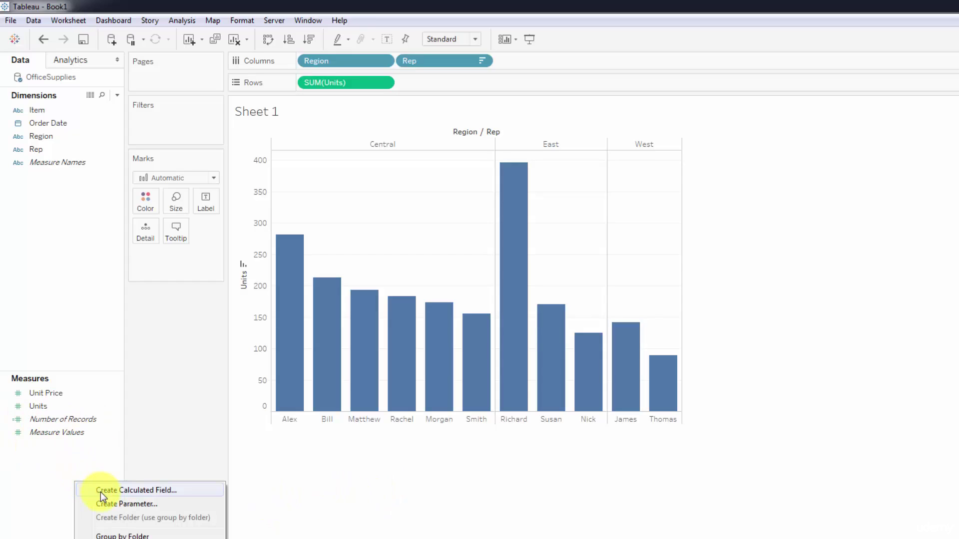
pyautogui.click(101, 491)
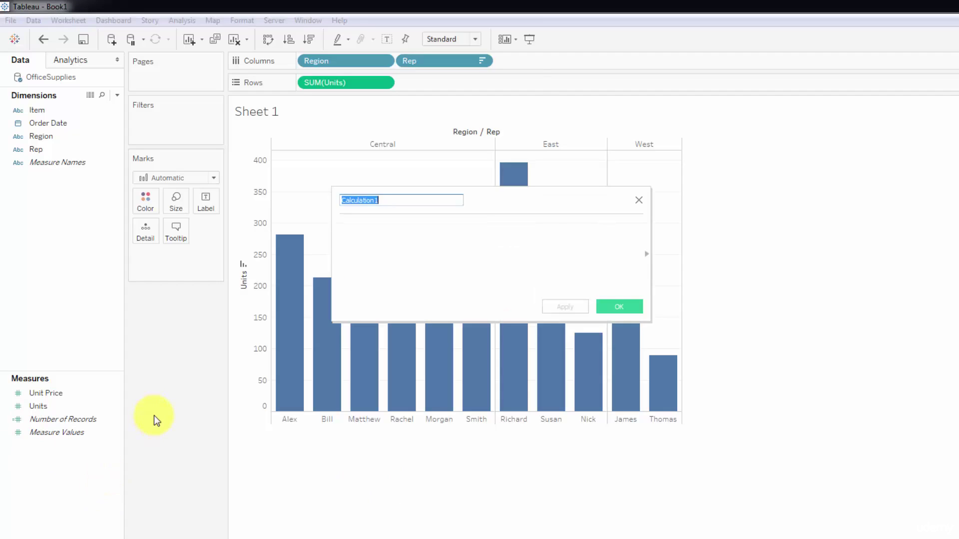
pyautogui.write('To')
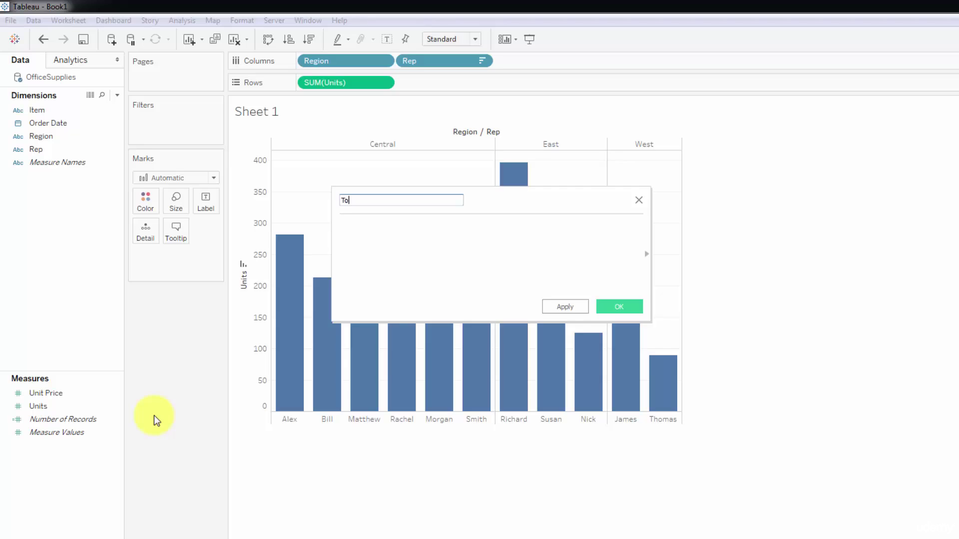
pyautogui.write('talSales')
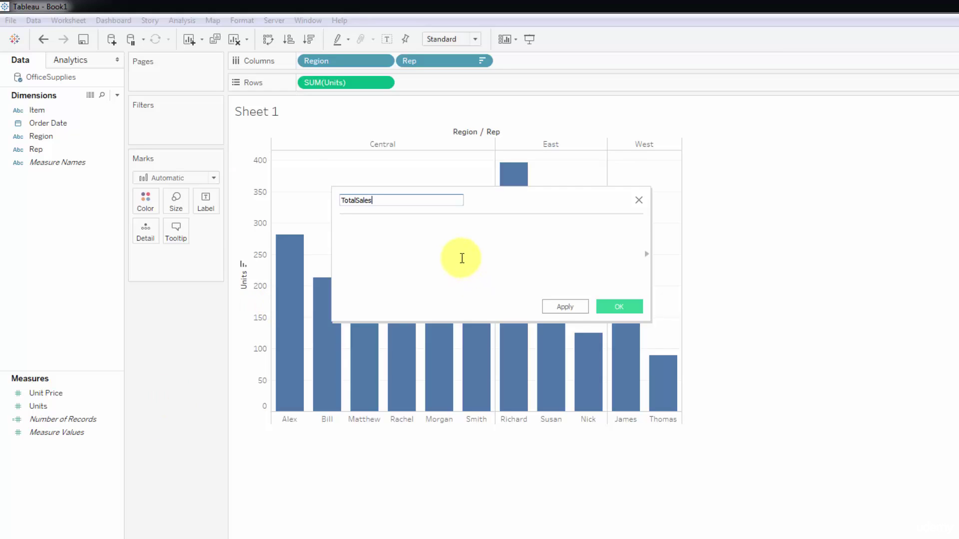
# - Define the TotalSales calculation as [Units]*[Unit Price] and save it as a measure
pyautogui.click(461, 258)
pyautogui.write('unit')
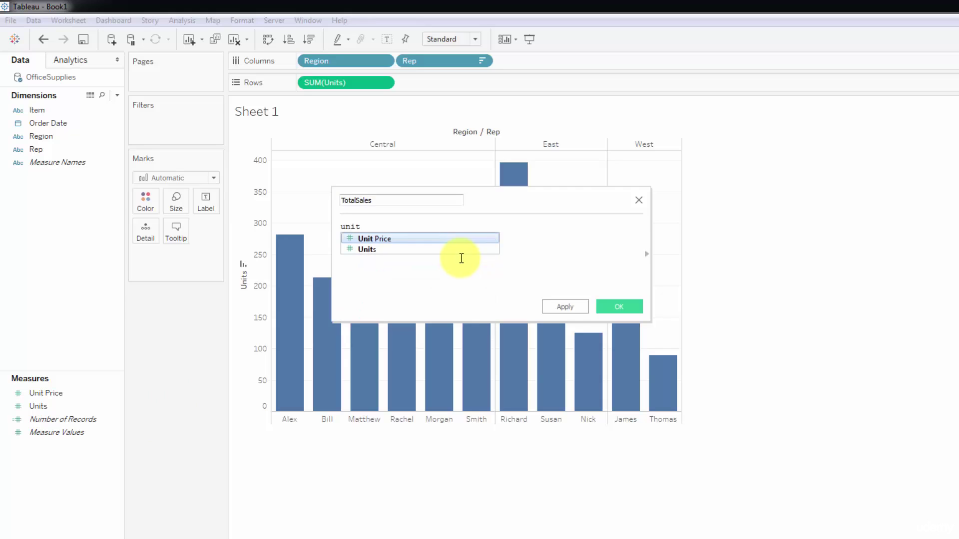
pyautogui.press('Down')
pyautogui.press('Return')
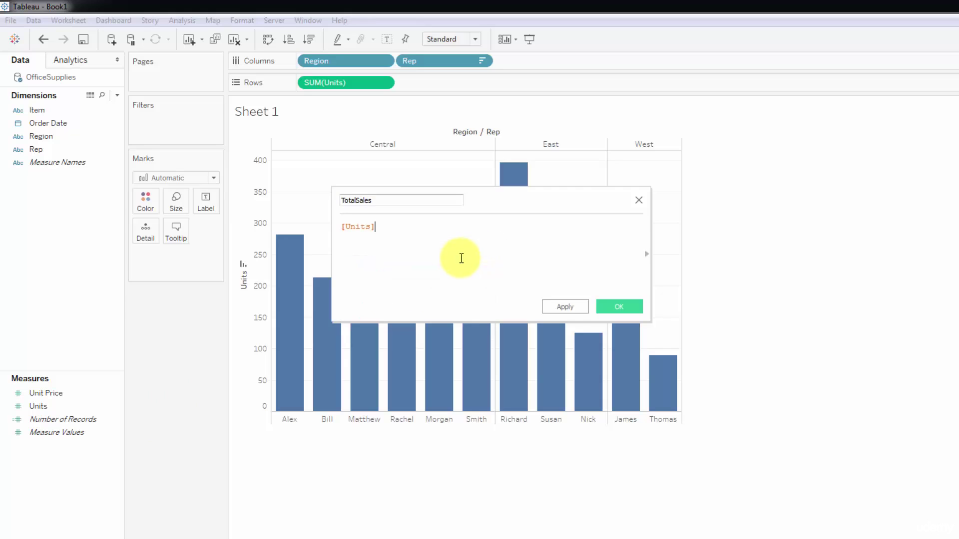
pyautogui.write('*')
pyautogui.write('uni')
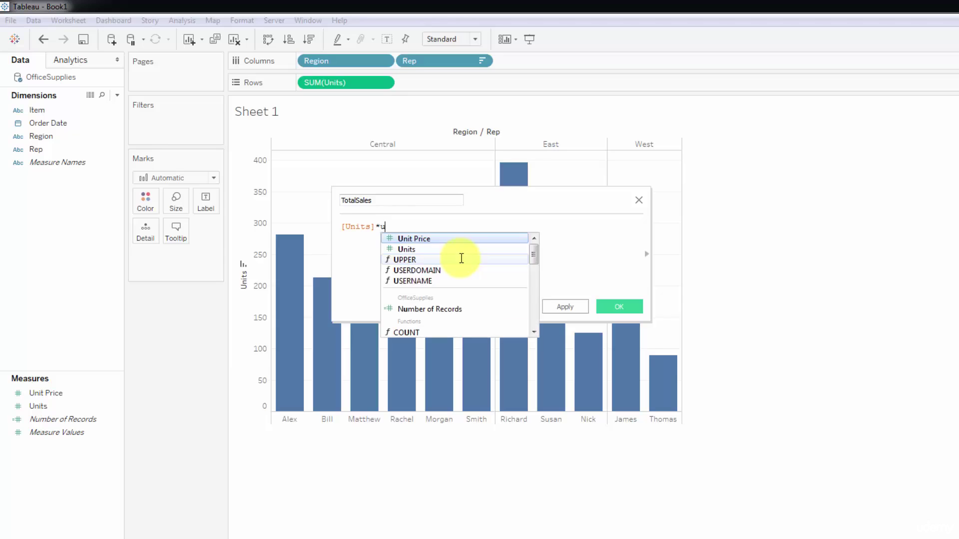
pyautogui.press('Return')
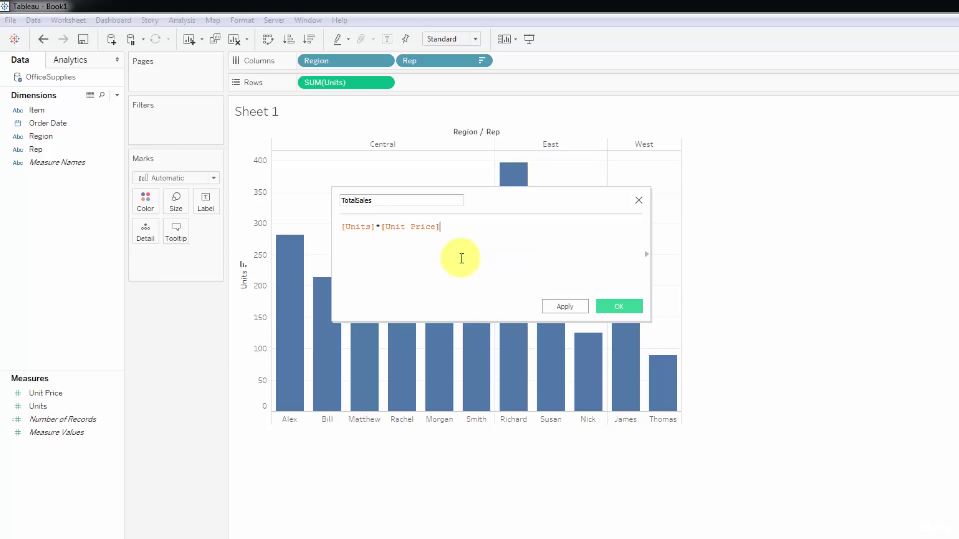
pyautogui.click(619, 305)
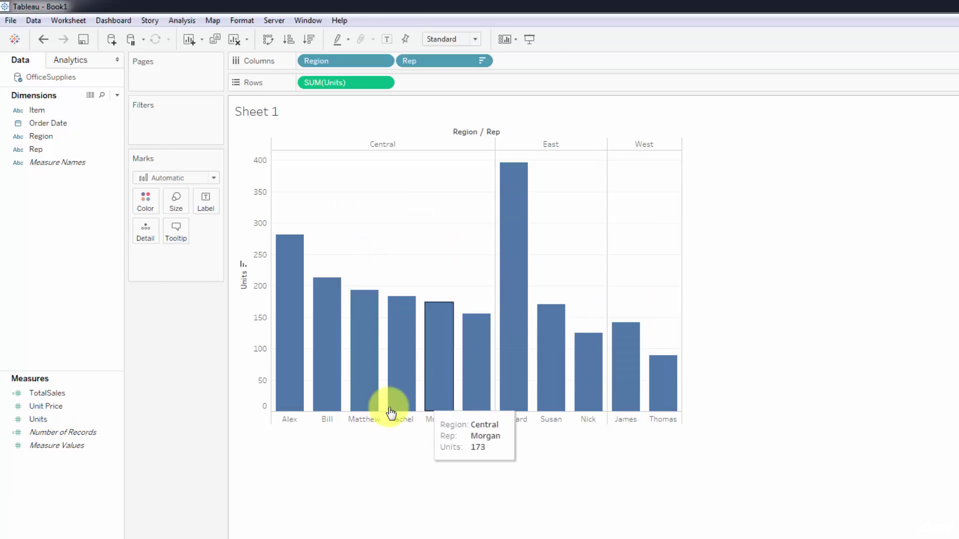
pyautogui.click(64, 395)
pyautogui.click(81, 524)
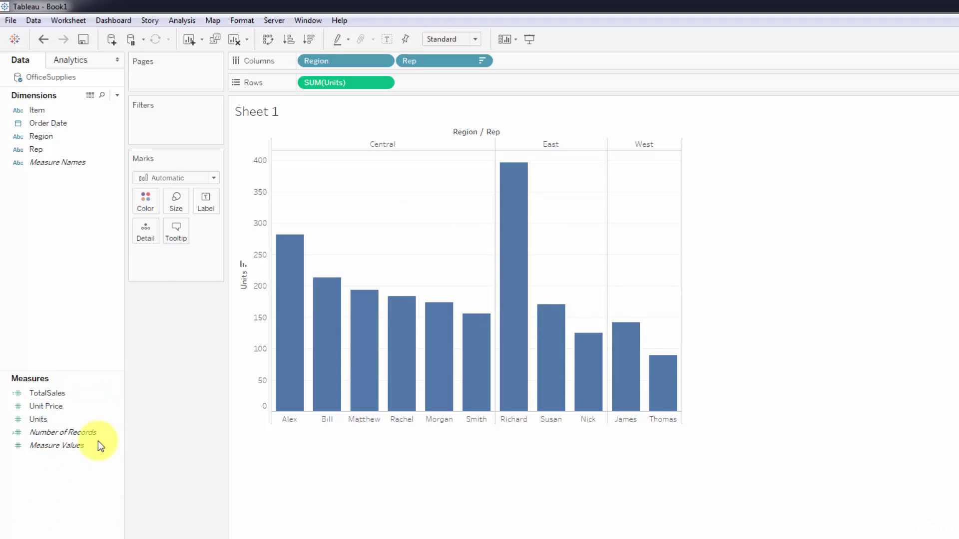
# - Replace SUM(Units) on Rows with the TotalSales measure so the bars plot each rep's total sales
pyautogui.click(15, 407)
pyautogui.click(12, 395)
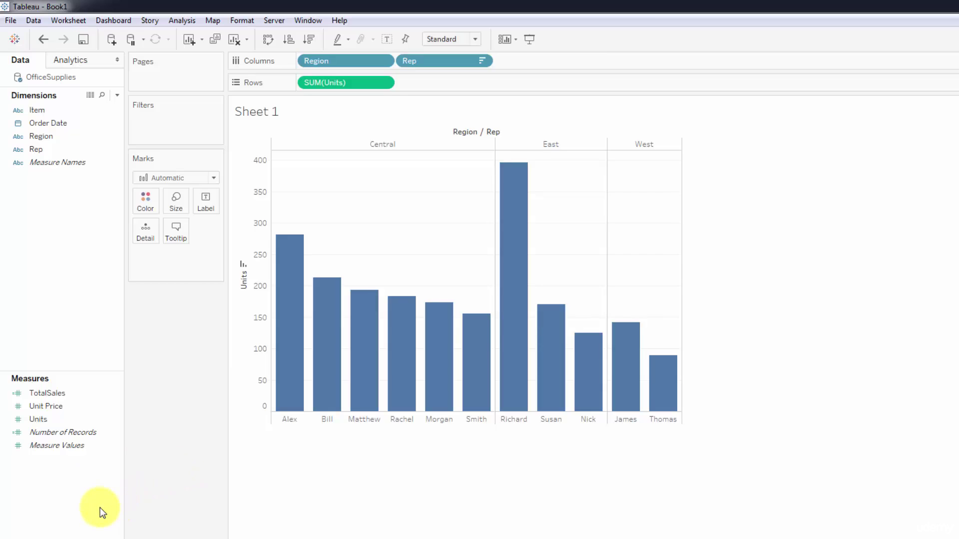
pyautogui.click(64, 407)
pyautogui.click(58, 395)
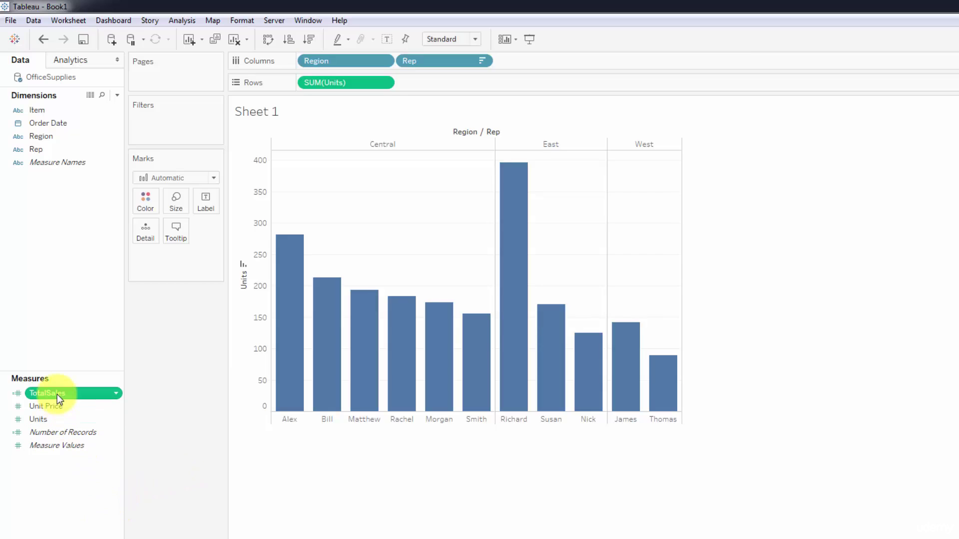
pyautogui.moveTo(57, 394); pyautogui.dragTo(329, 83)
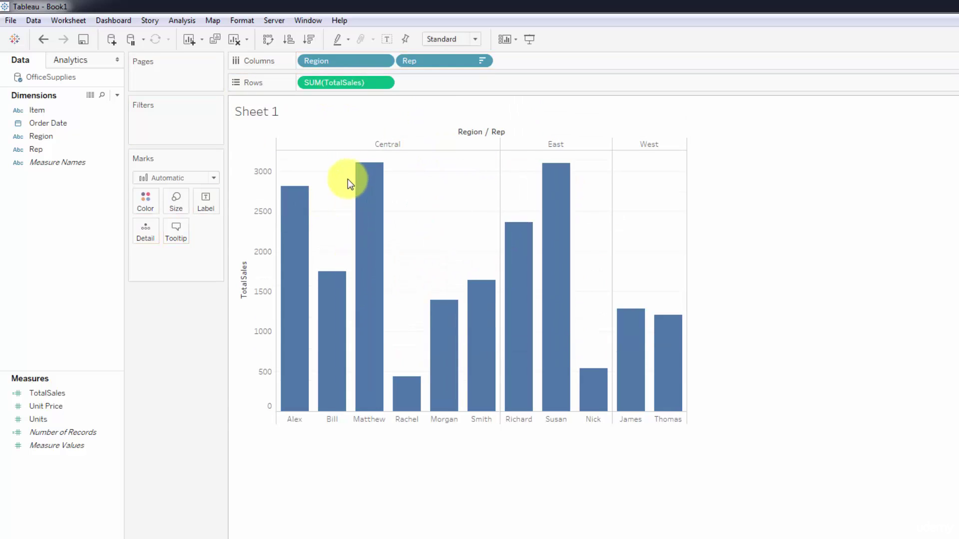
# - Remove and re-add TotalSales on Rows, and sort the reps within each region by TotalSales in descending order
pyautogui.moveTo(360, 83); pyautogui.dragTo(211, 500)
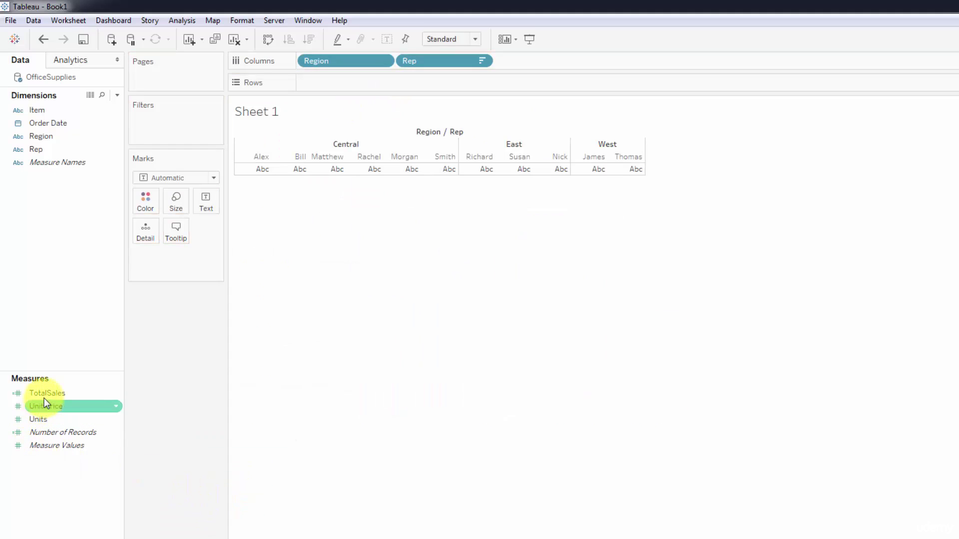
pyautogui.moveTo(45, 394); pyautogui.dragTo(338, 85)
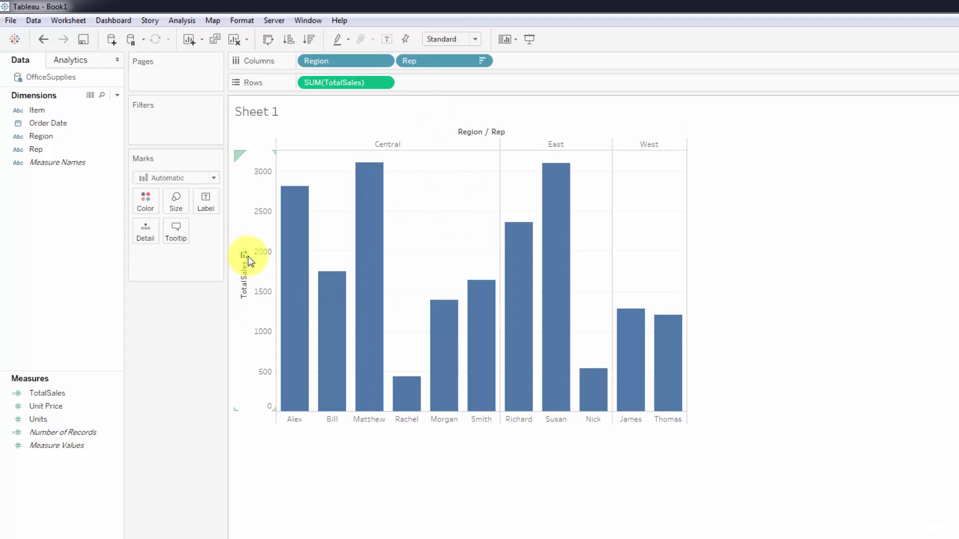
pyautogui.click(246, 257)
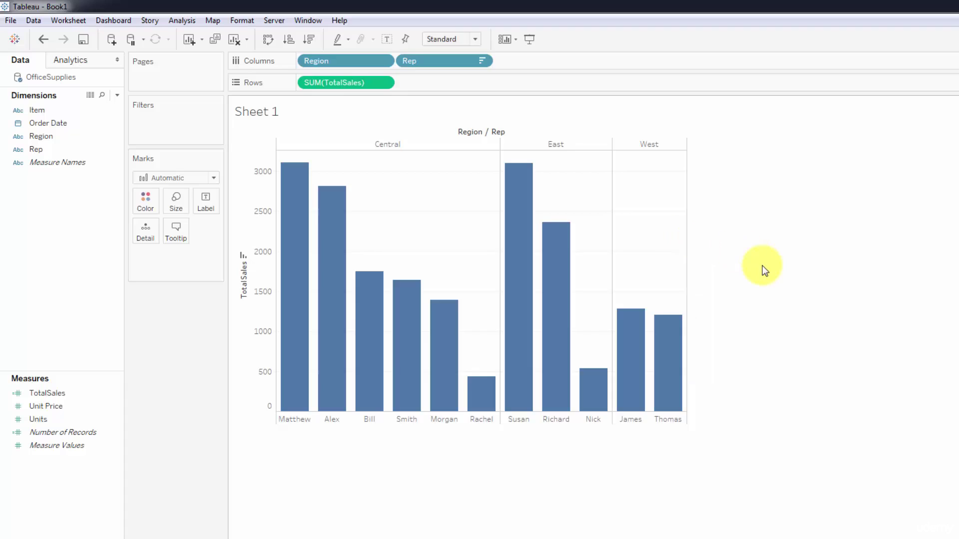